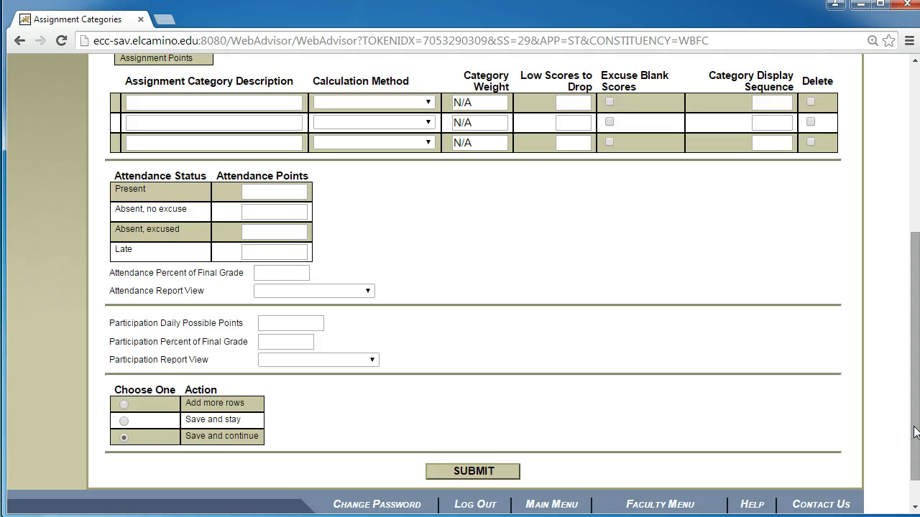
Submit the Assignment Categories form with the Add more rows action to get extra blank category rows
drag(916, 431, 917, 262)
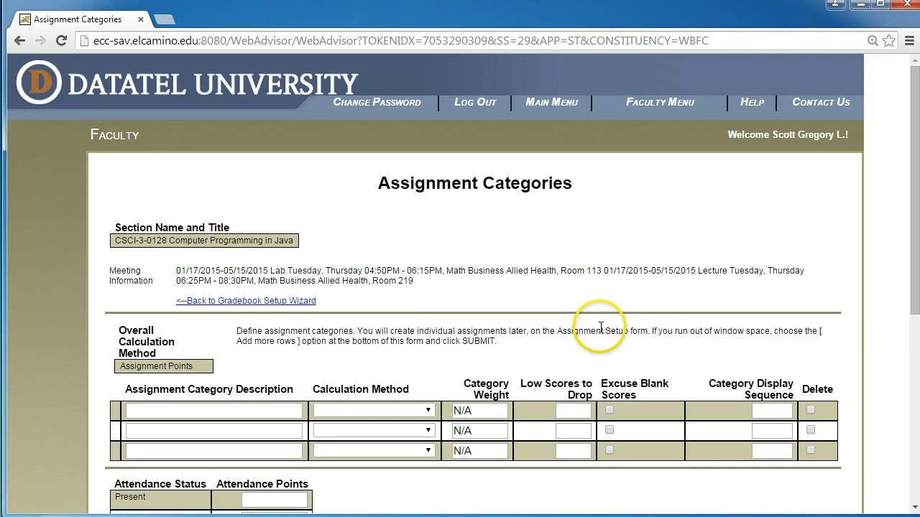
click(914, 248)
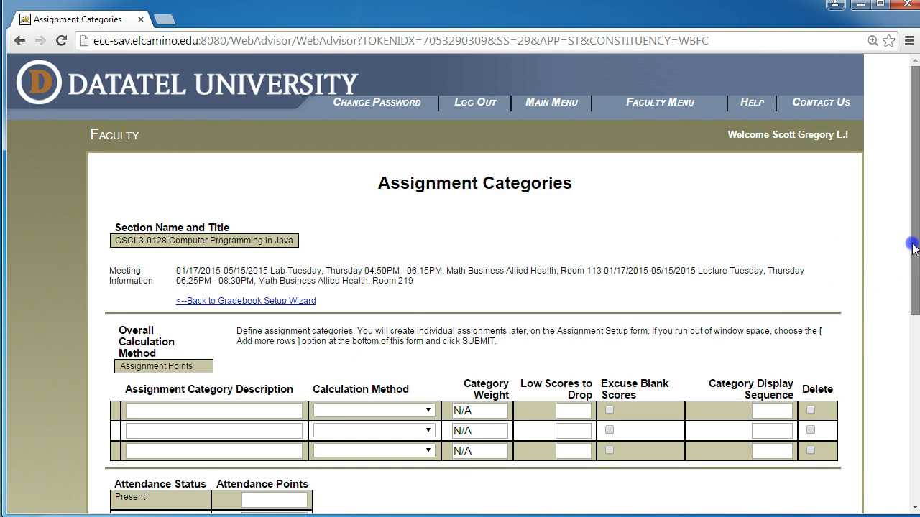
drag(914, 248, 906, 403)
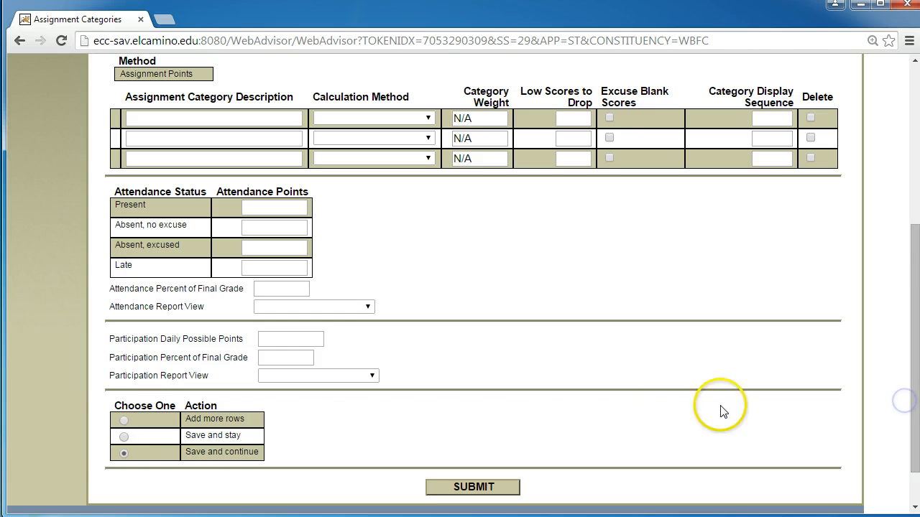
click(123, 421)
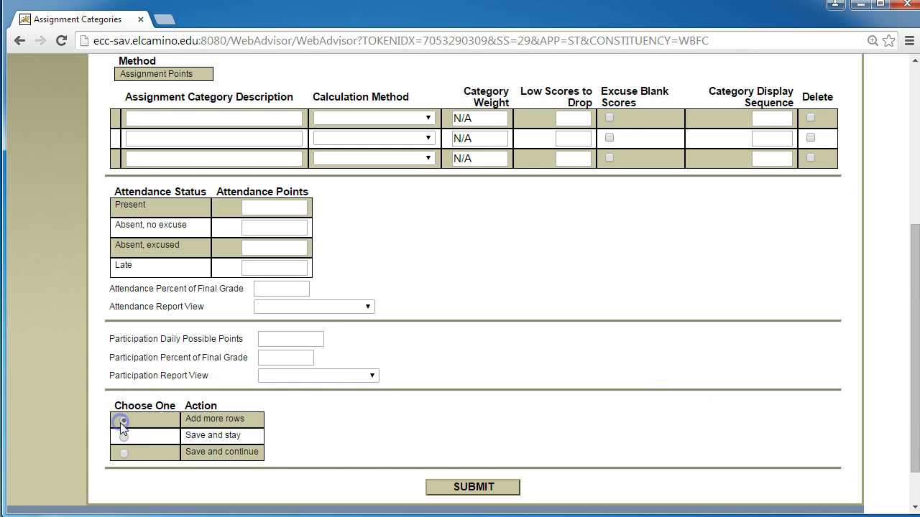
click(457, 486)
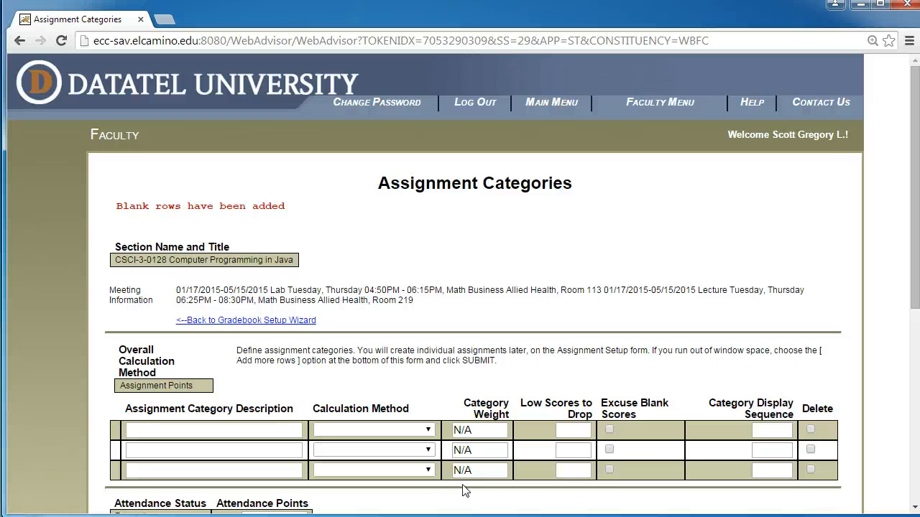
Define a Quizzes category using the Assignment Points calculation method and submit the form with Save and stay
click(259, 429)
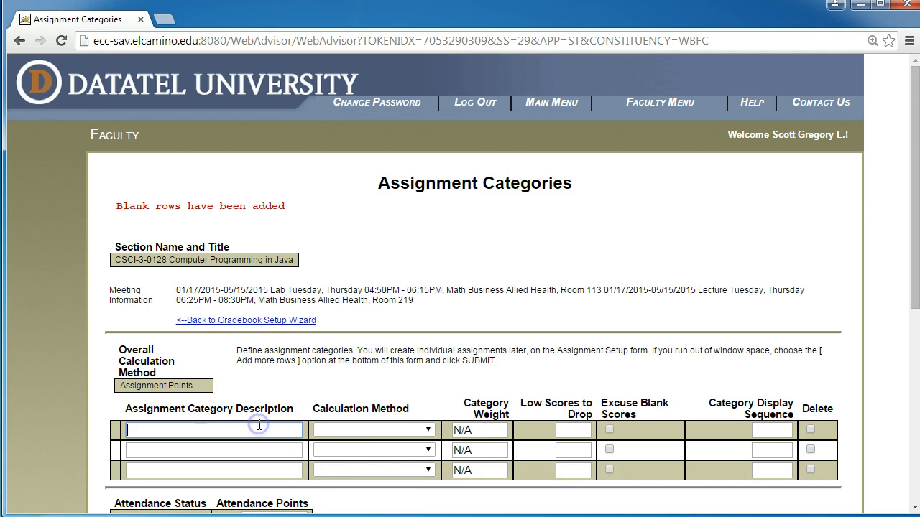
text(Quizzes)
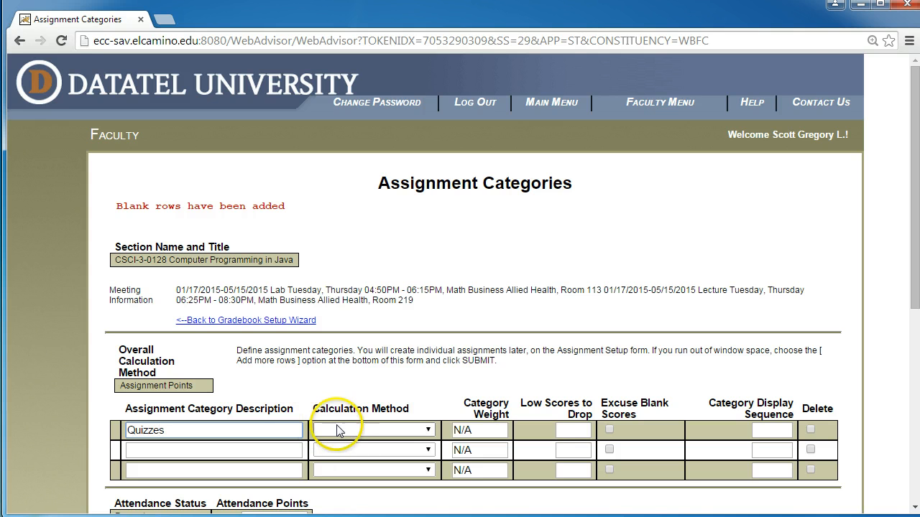
click(429, 429)
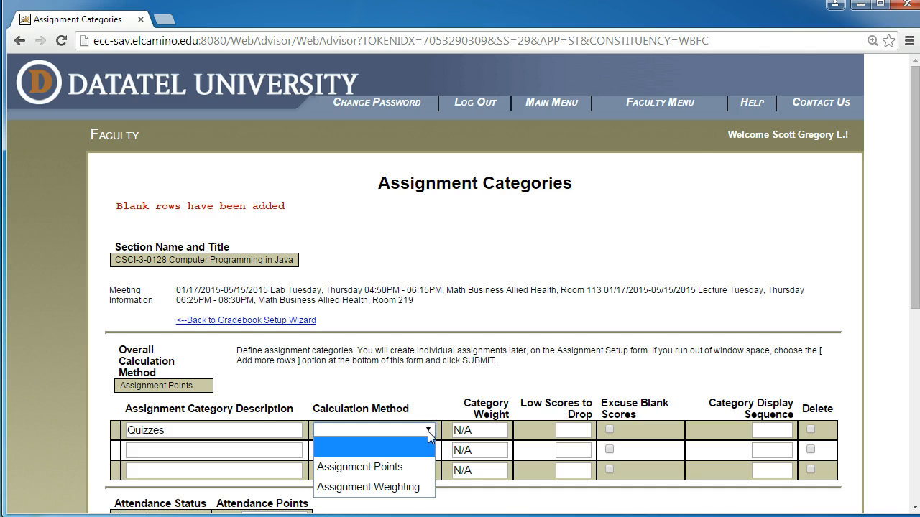
click(398, 468)
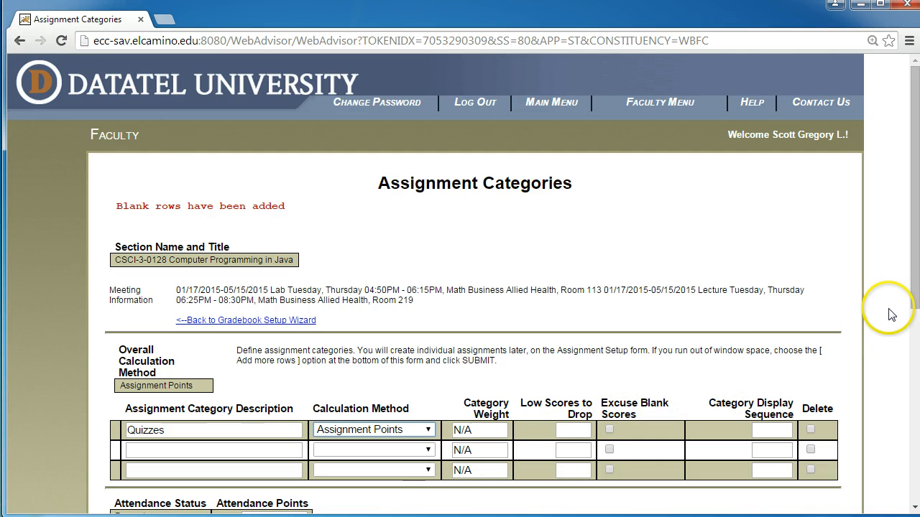
drag(911, 302, 906, 455)
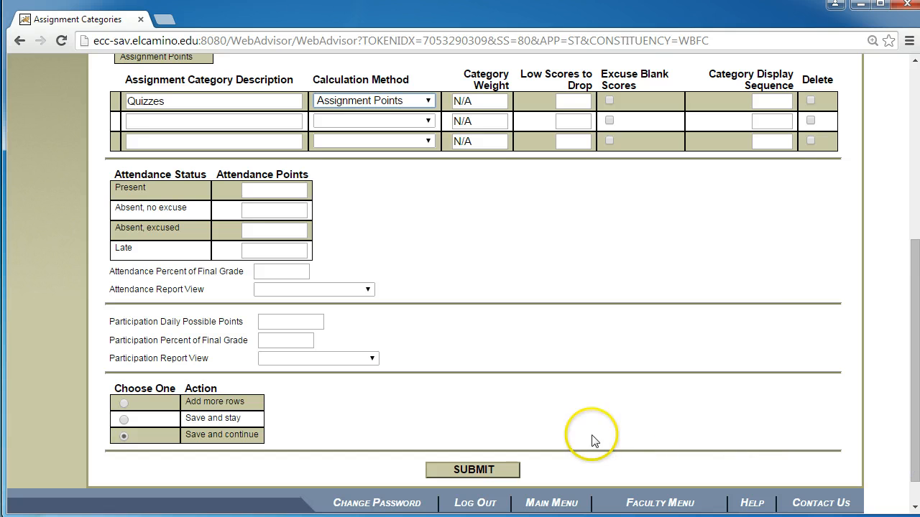
click(127, 419)
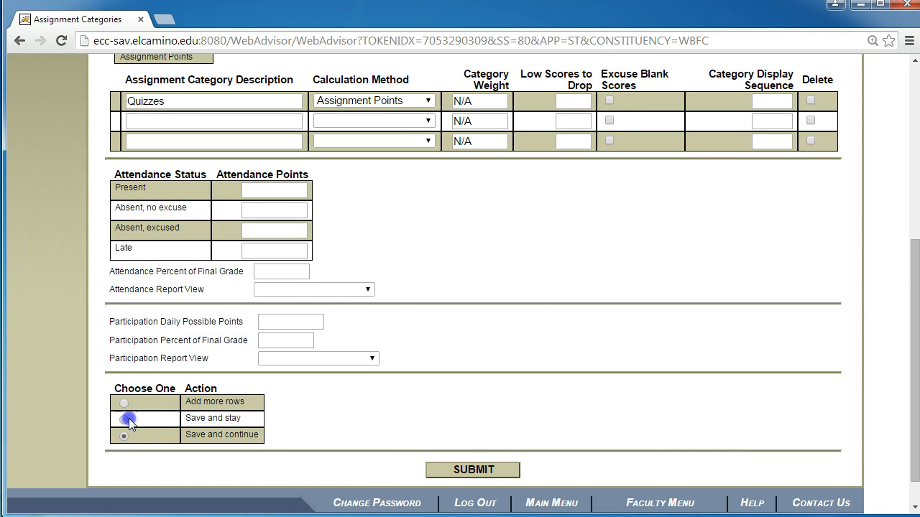
click(444, 468)
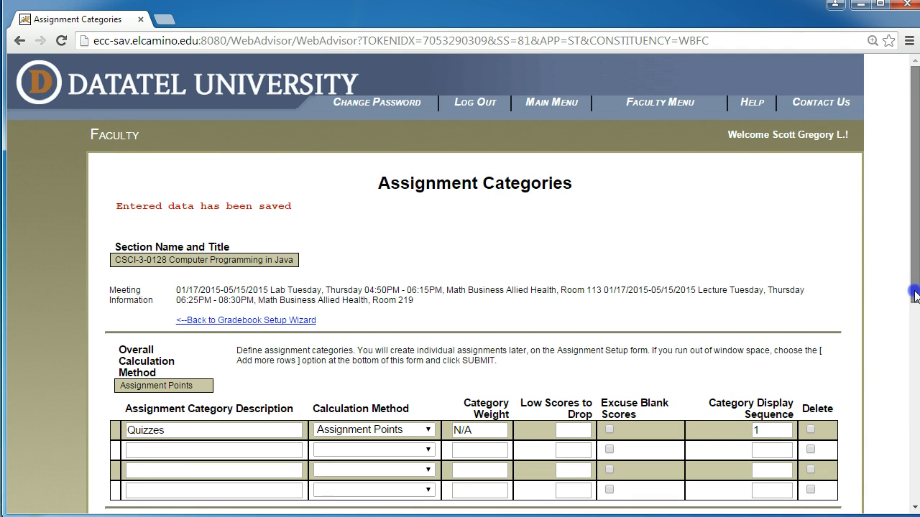
Request more blank category rows by submitting the form with the Add more rows action
drag(914, 294, 917, 339)
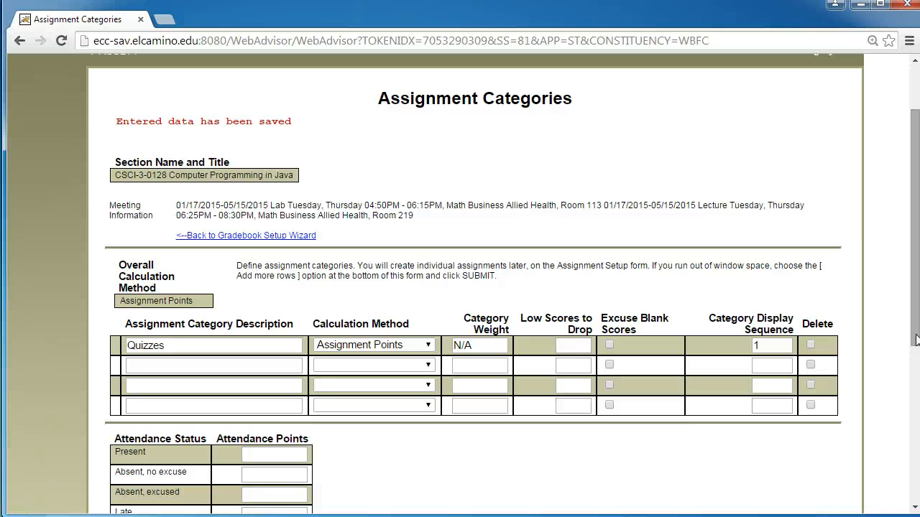
drag(916, 339, 917, 475)
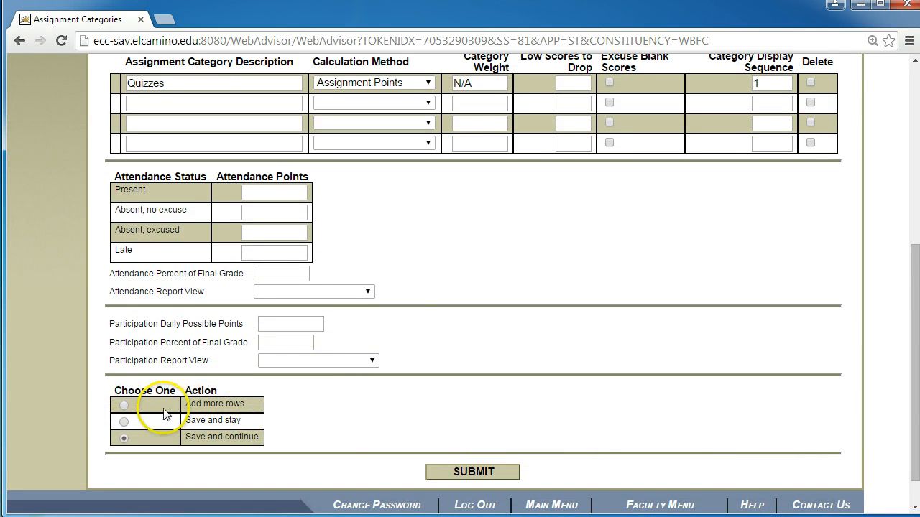
click(124, 404)
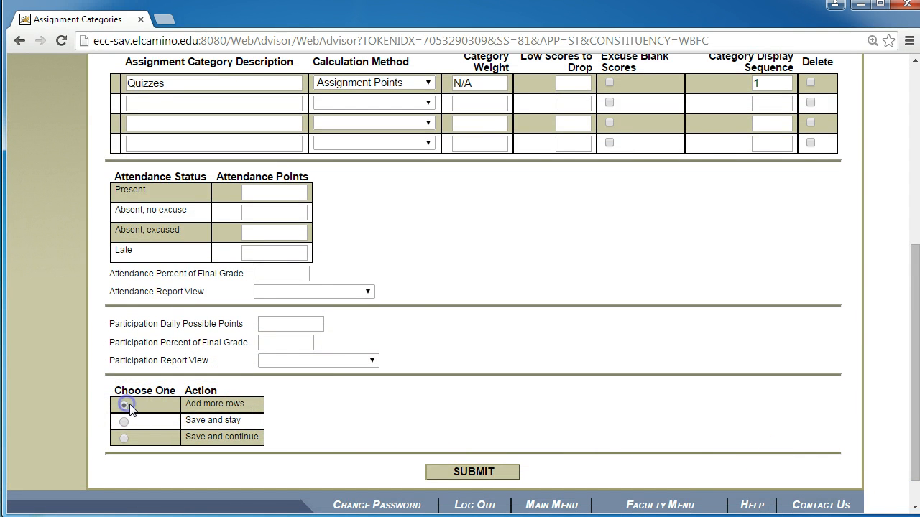
click(439, 470)
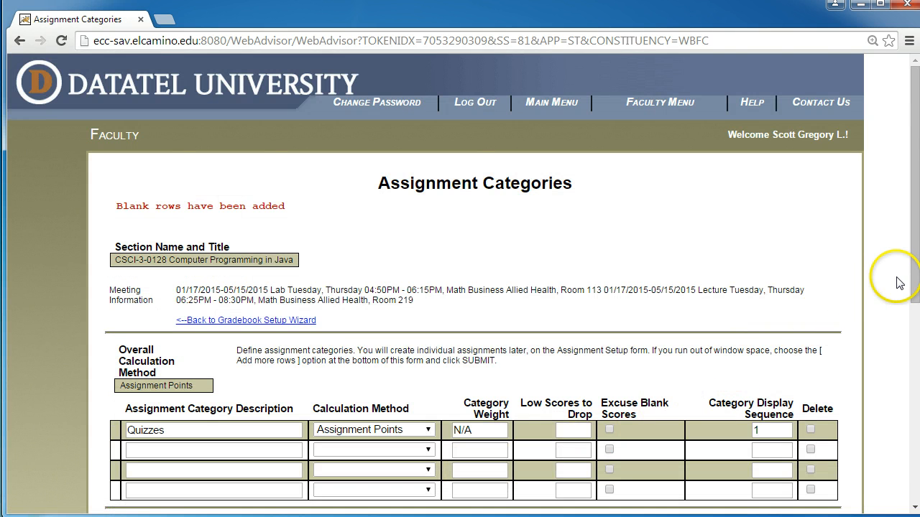
Enter a Homework category in the row below Quizzes with the Assignment Points calculation method
drag(915, 269, 915, 305)
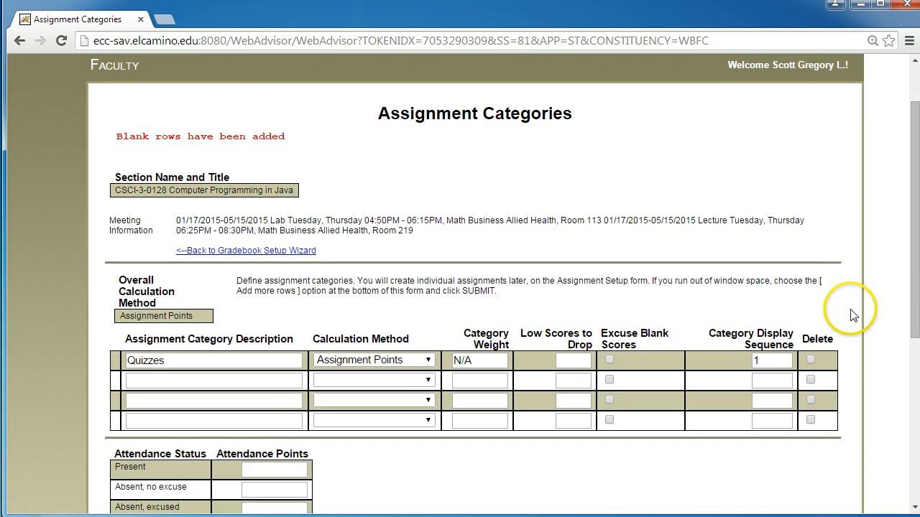
click(281, 386)
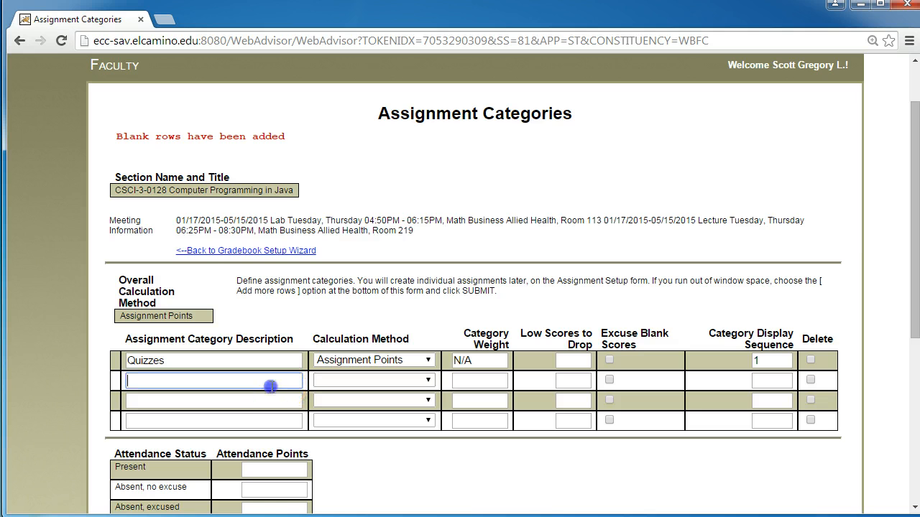
text(Homework)
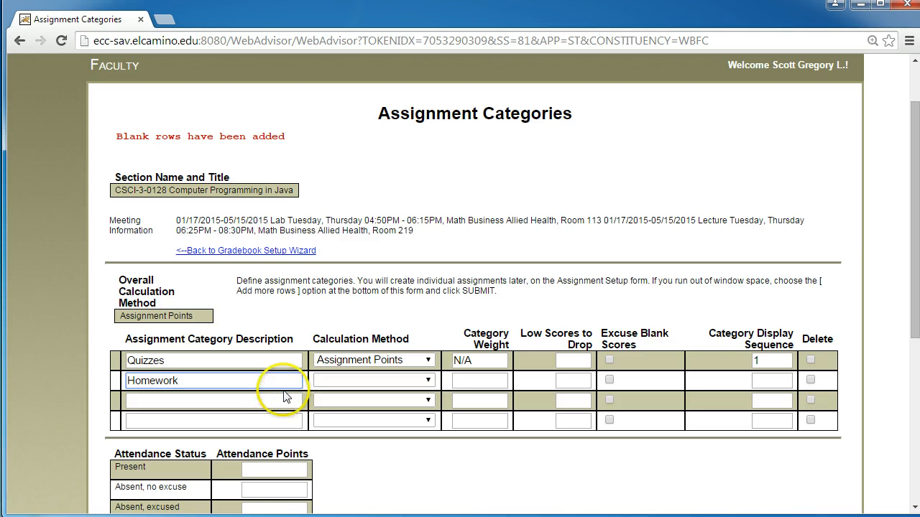
click(416, 381)
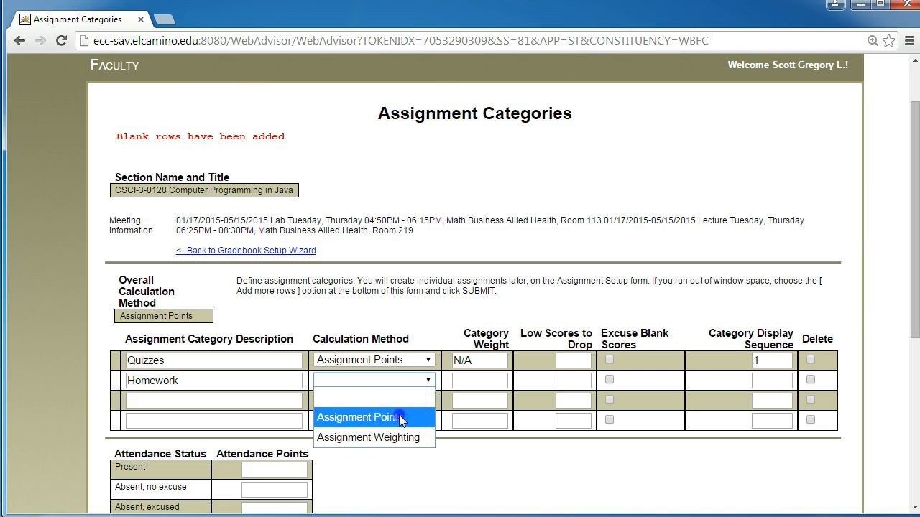
click(399, 417)
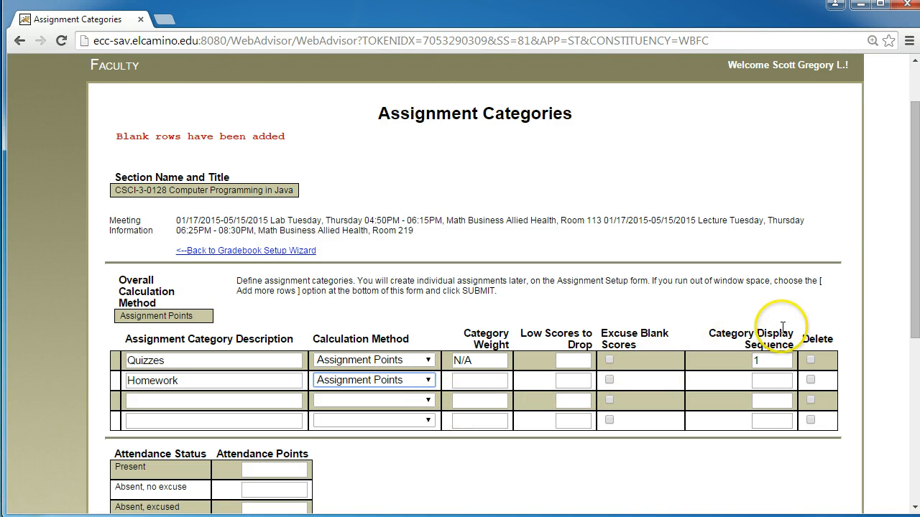
Submit the form with the Add more rows action to extend the category table beyond Homework
drag(914, 308, 903, 447)
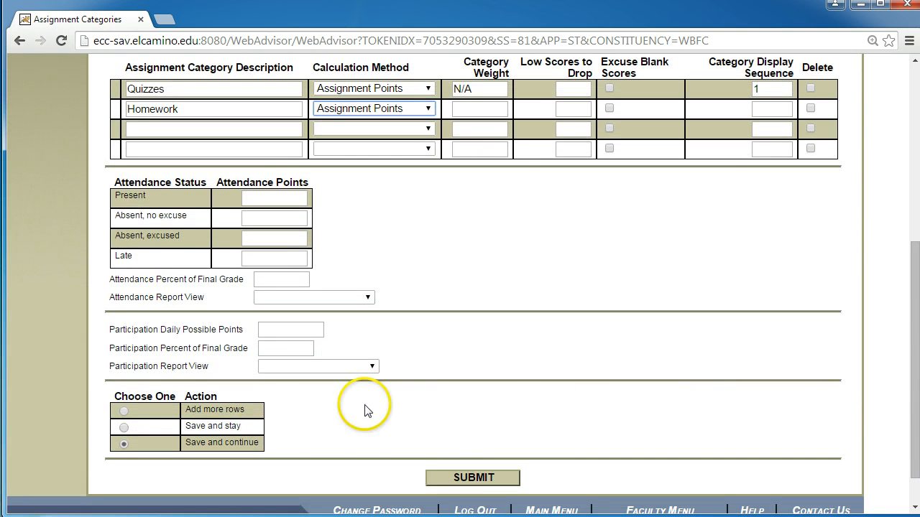
click(124, 410)
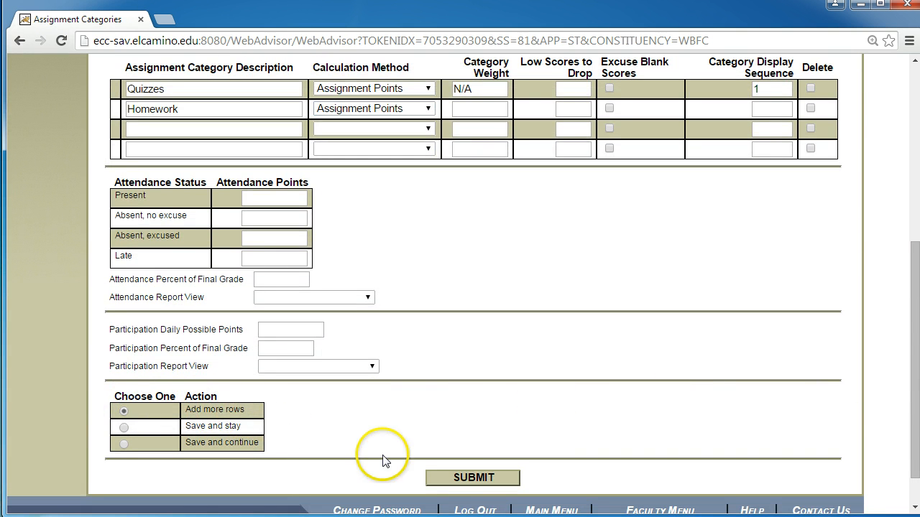
click(438, 478)
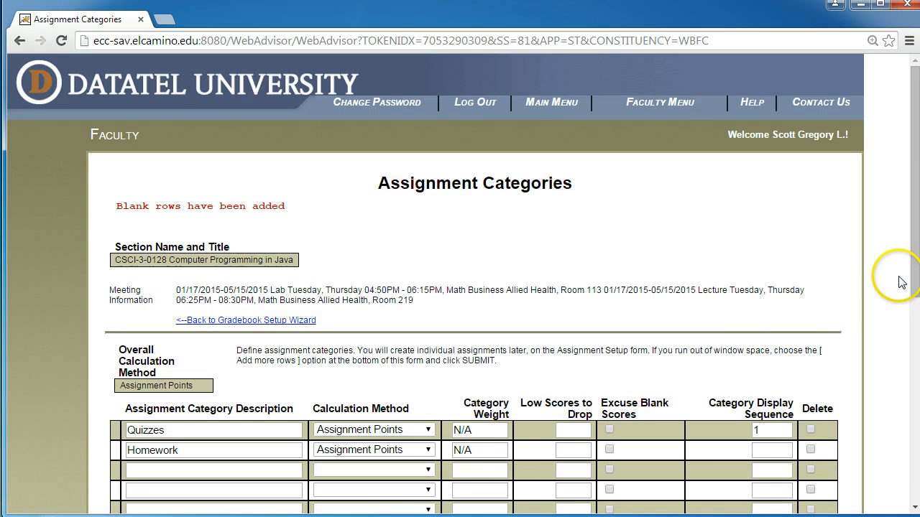
Enter Tests and Essays categories in the rows below Homework, both with the Assignment Points calculation method
drag(913, 262, 914, 343)
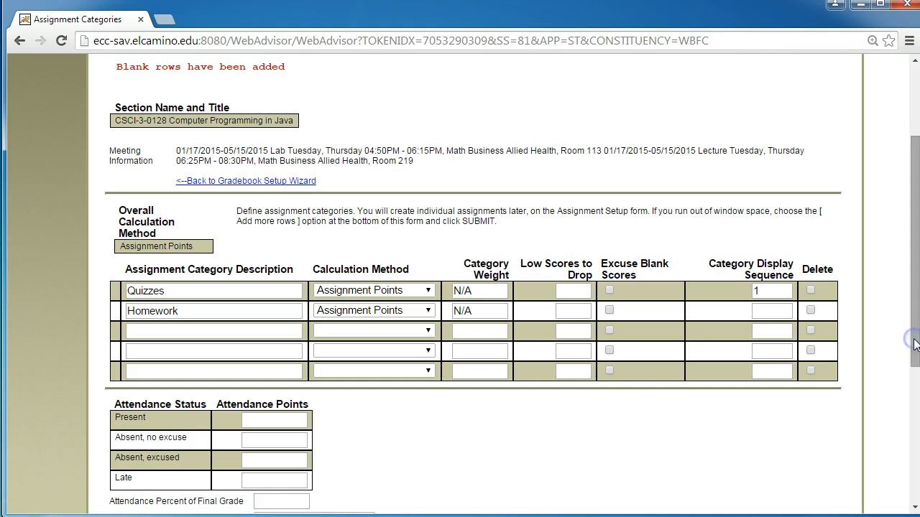
click(279, 329)
text(Tests)
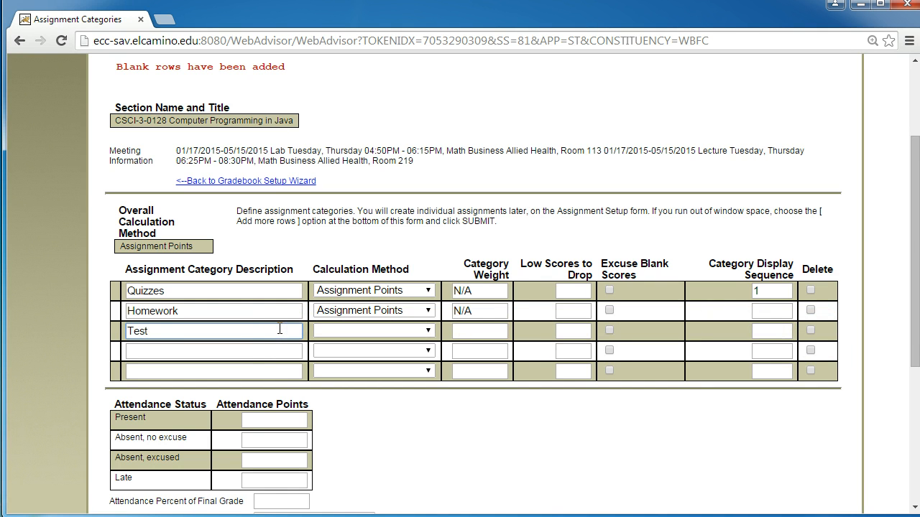
click(273, 350)
text(Essays)
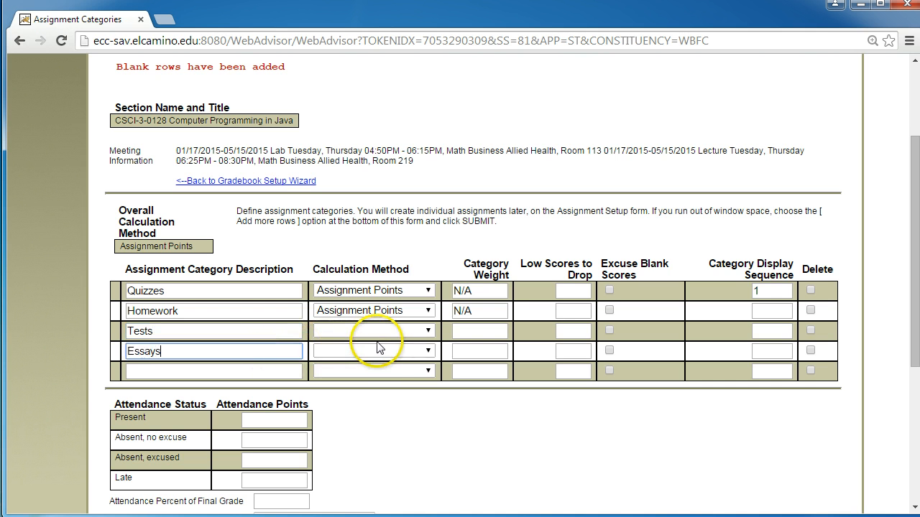
click(424, 332)
click(411, 368)
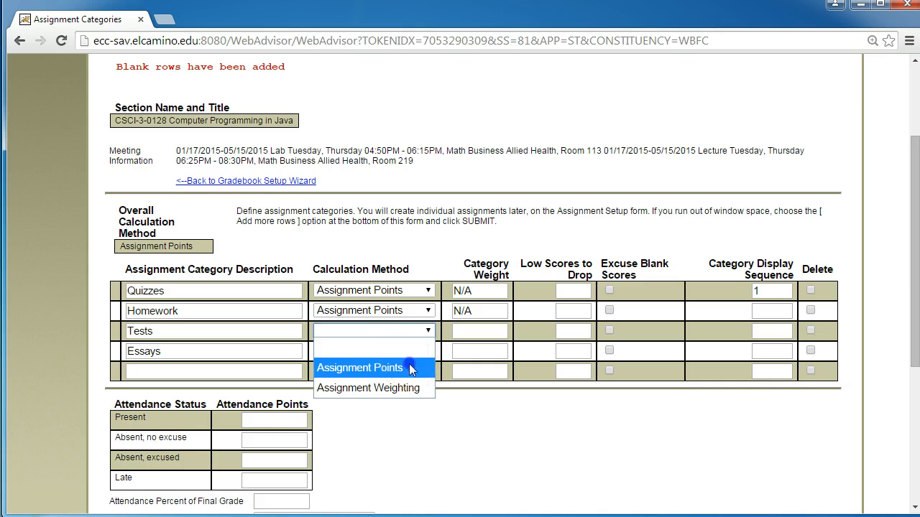
click(418, 358)
click(407, 387)
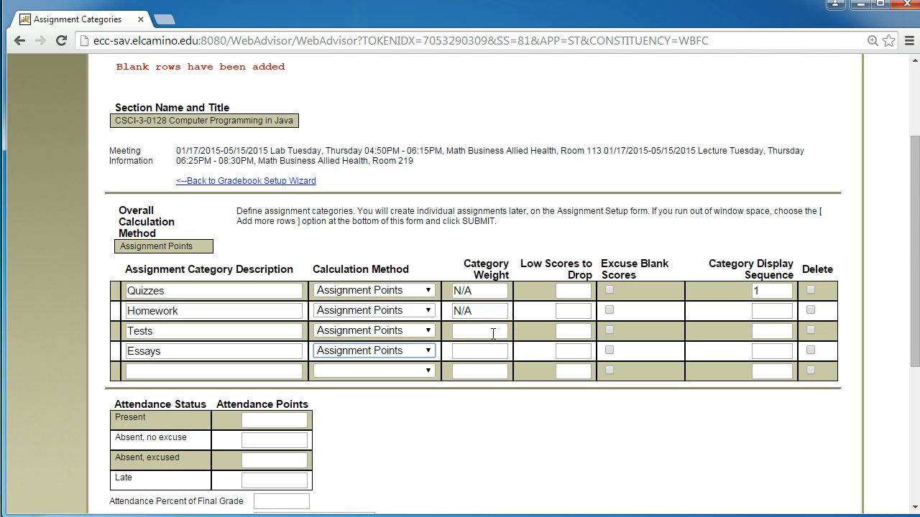
Set the Quizzes category to drop 2 low scores and submit the form with Save and stay
click(574, 291)
text(2)
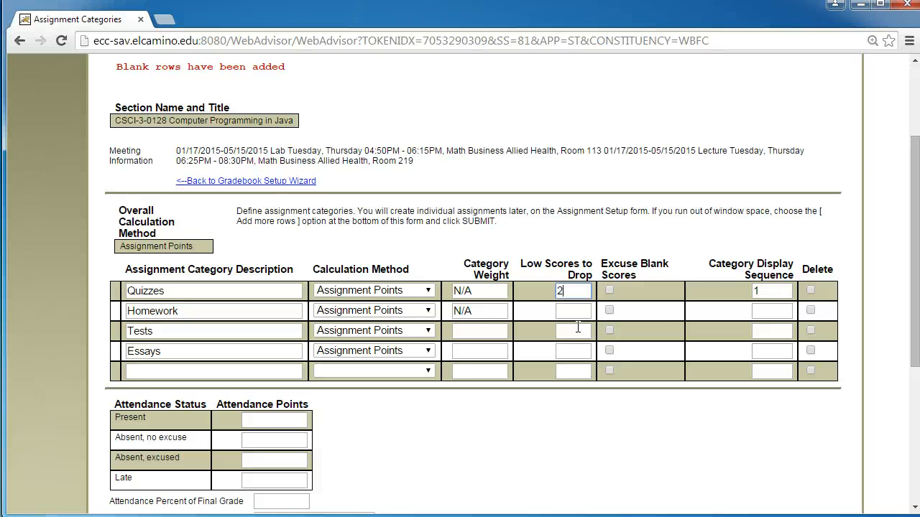
click(638, 314)
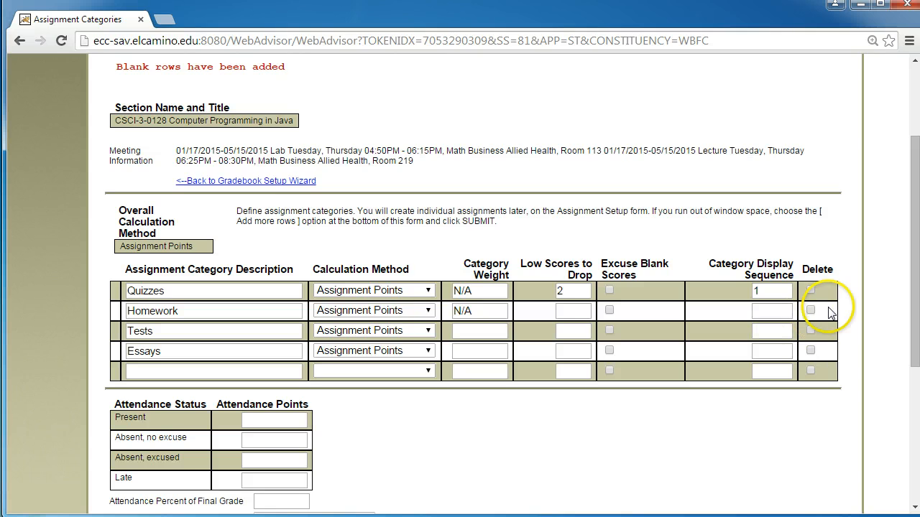
drag(914, 277, 914, 383)
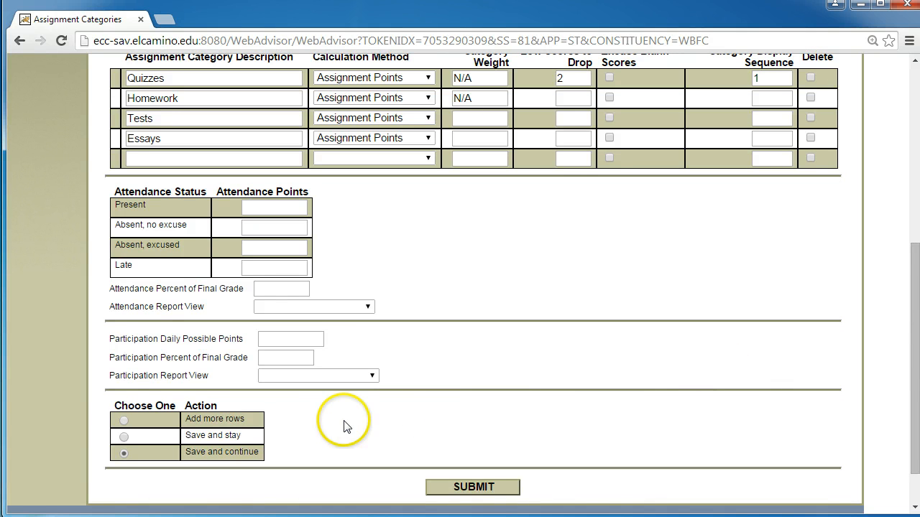
click(124, 437)
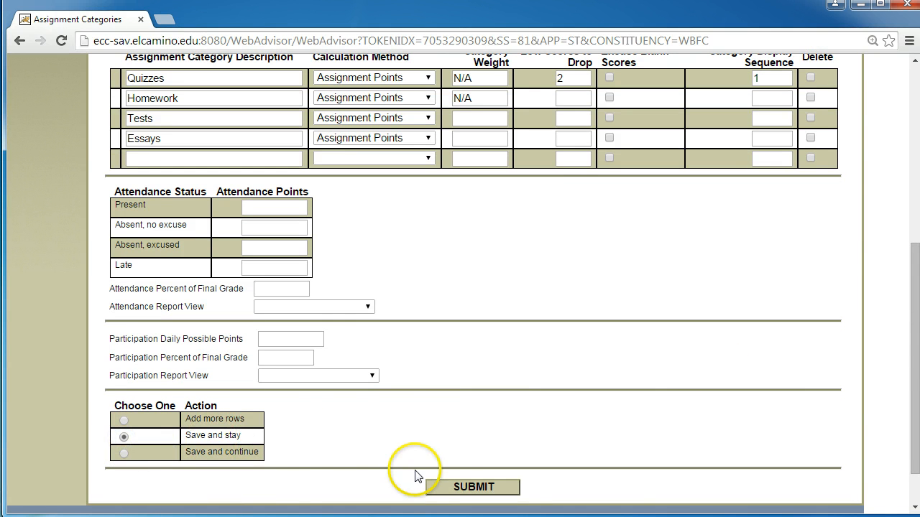
click(446, 487)
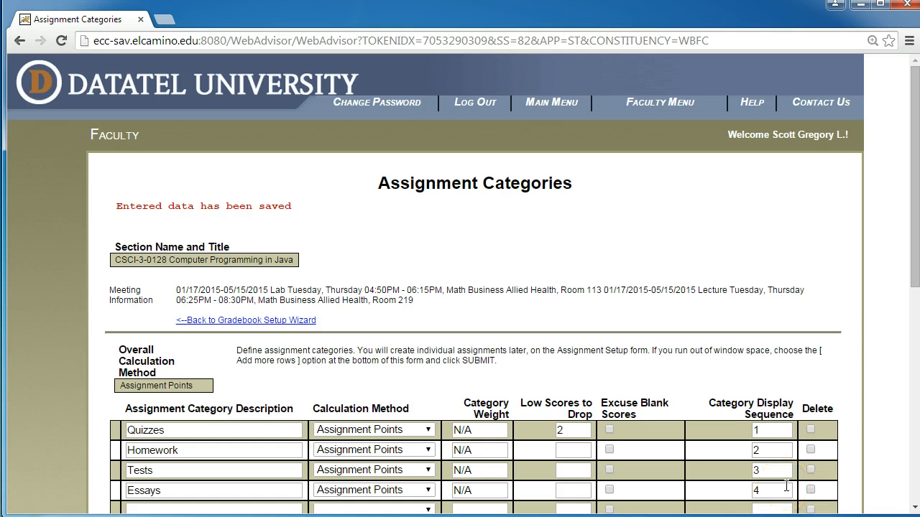
drag(913, 281, 914, 348)
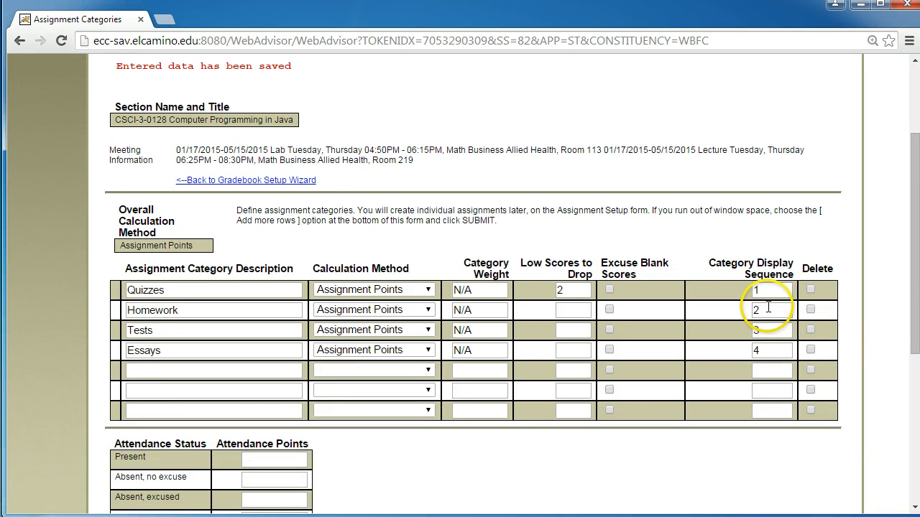
Set the category display sequence to 1 for Homework and 2 for Quizzes, and submit the form with Save and stay
click(769, 309)
key(BackSpace)
text(1)
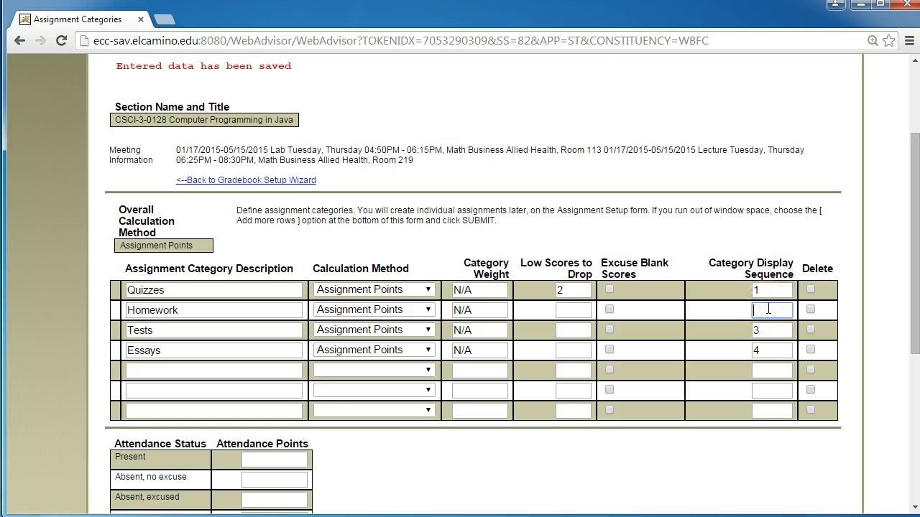
click(768, 293)
key(BackSpace)
text(2)
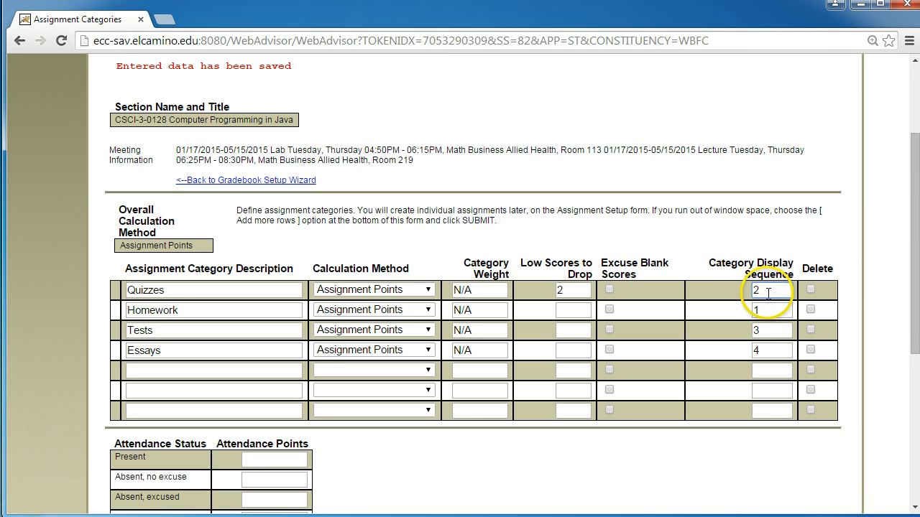
drag(916, 268, 915, 373)
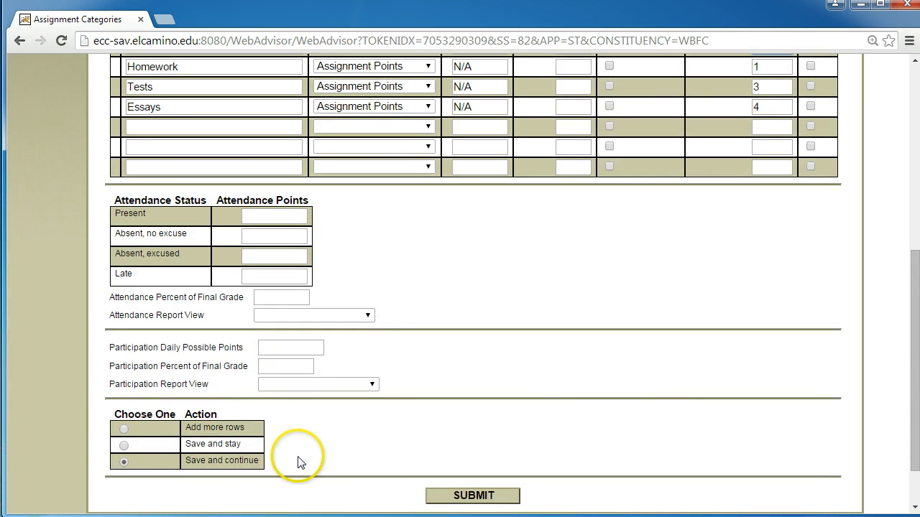
click(124, 445)
click(443, 497)
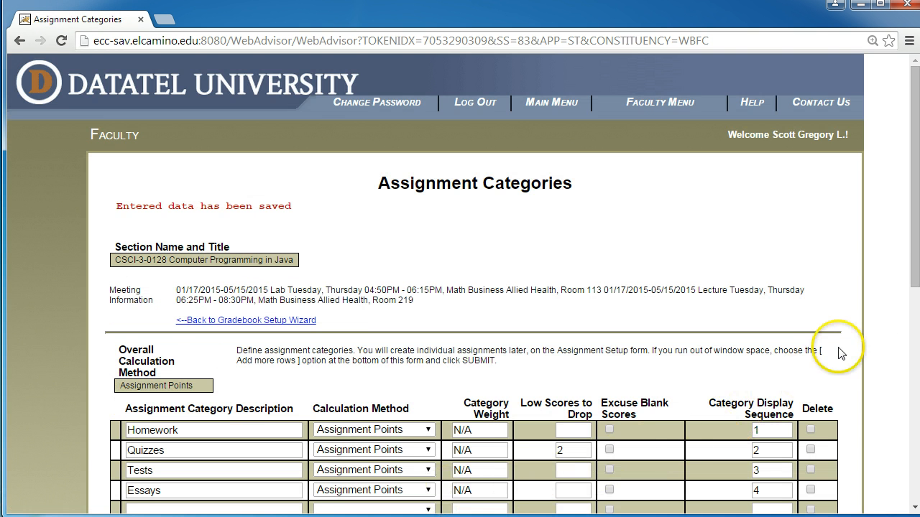
Enter Interview Projects as a category description in the empty row below Essays
drag(915, 287, 916, 350)
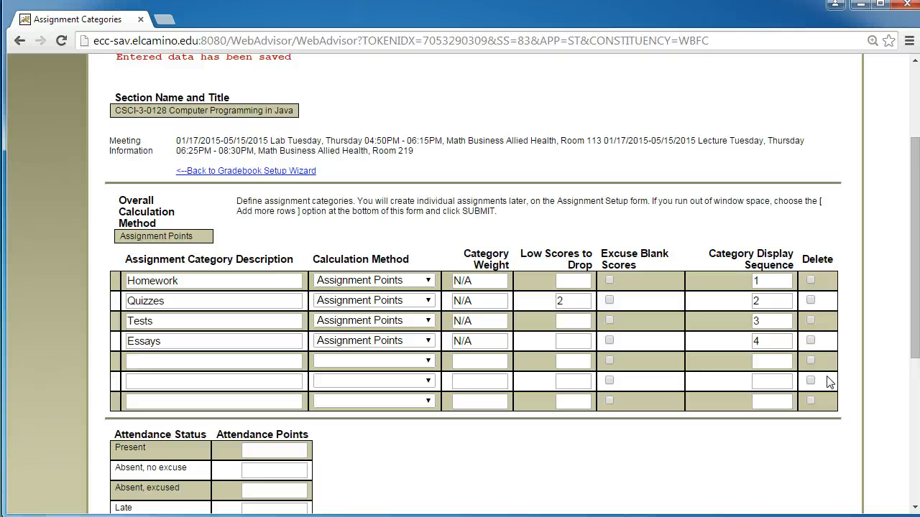
click(278, 359)
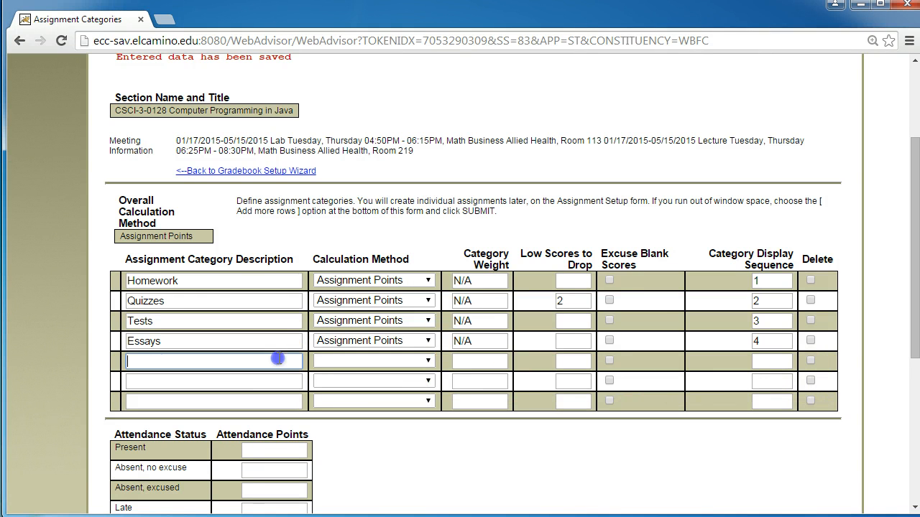
text(Interview Project)
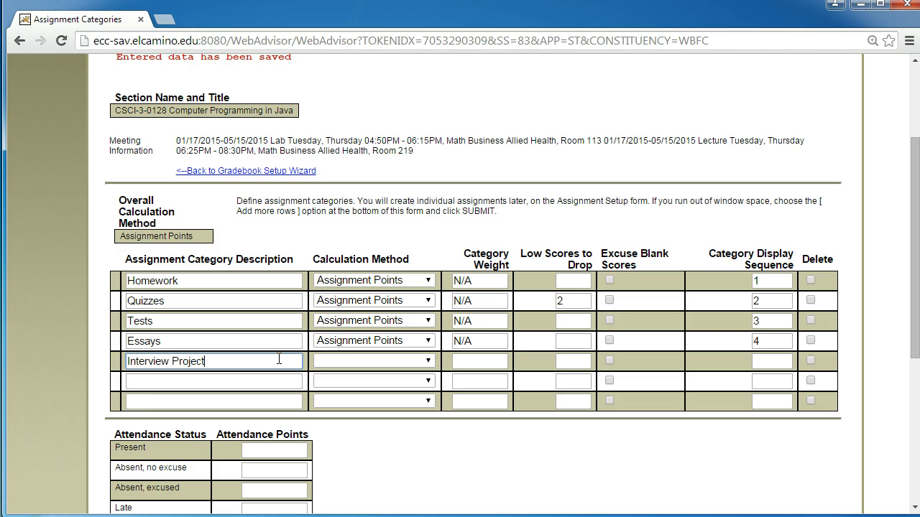
text(s)
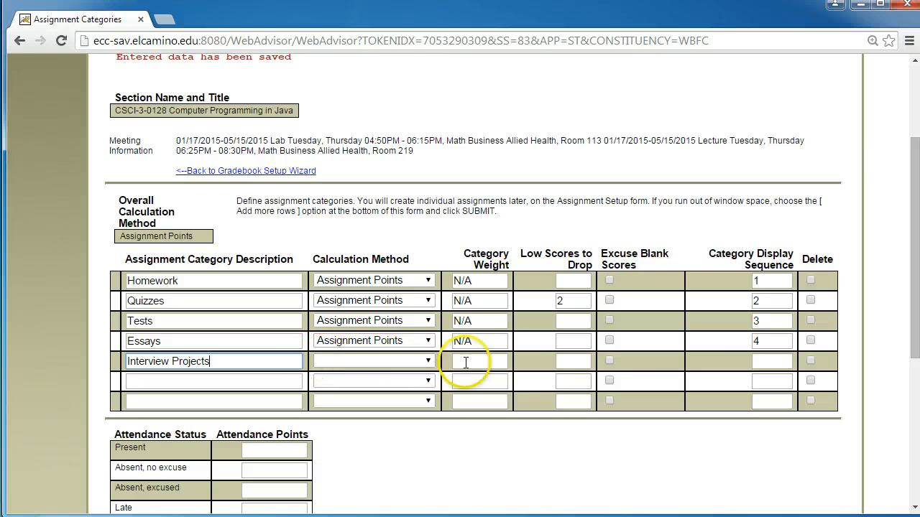
Mark the Interview Projects category for deletion and submit the form with Save and stay
click(809, 359)
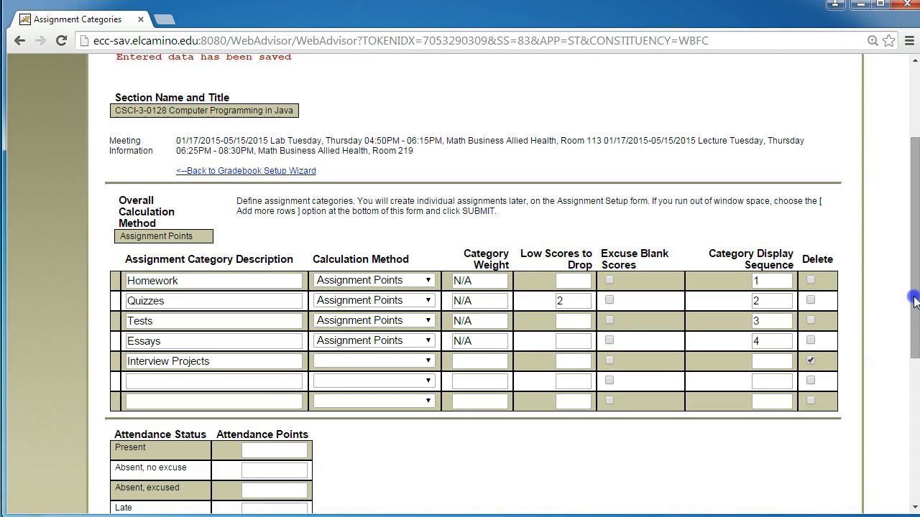
drag(914, 296, 914, 413)
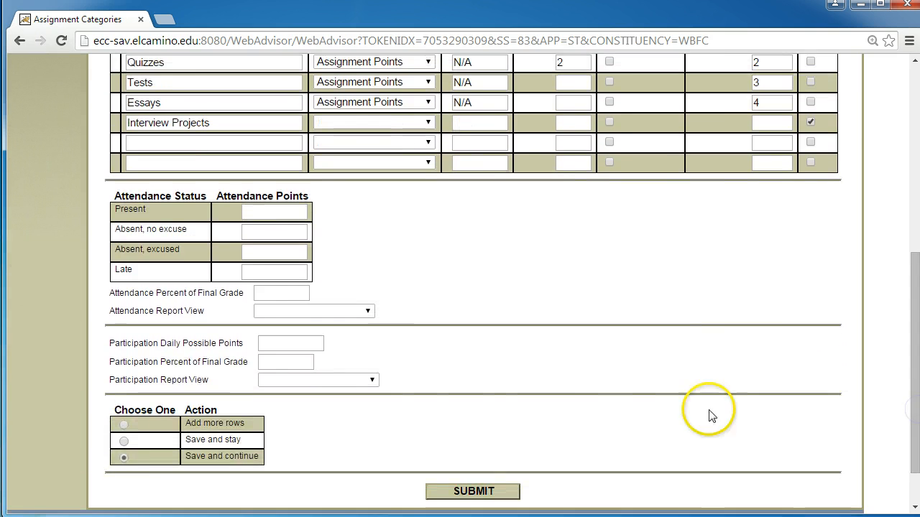
click(125, 441)
click(457, 493)
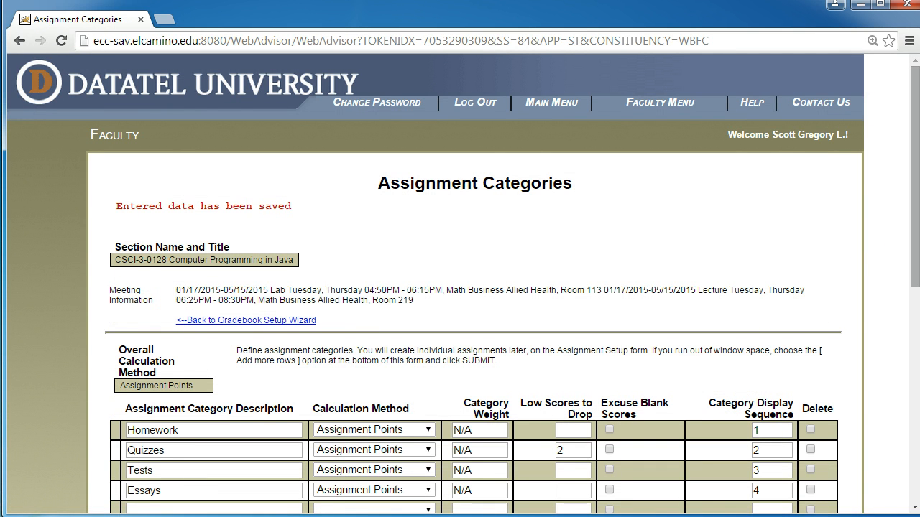
Try the Save and stay action for the Assignment Categories form, and change the chosen action to Save and continue
drag(919, 245, 917, 290)
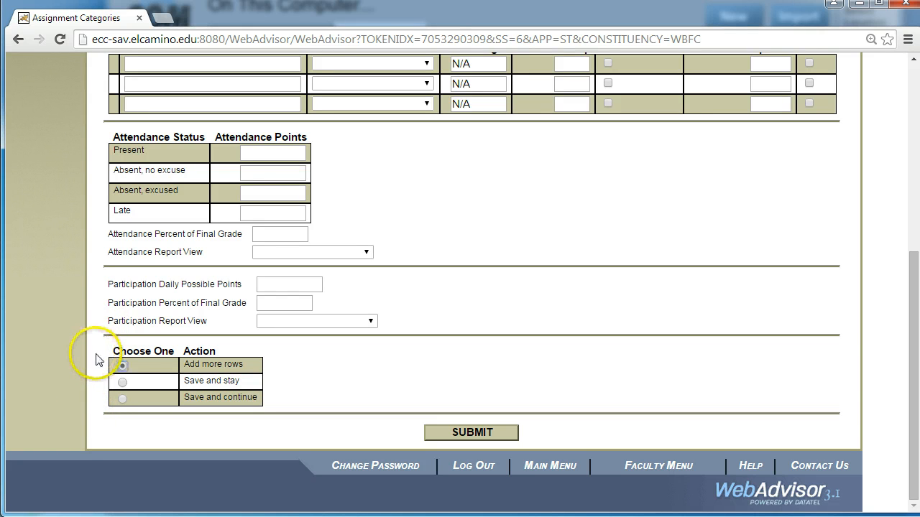
click(122, 382)
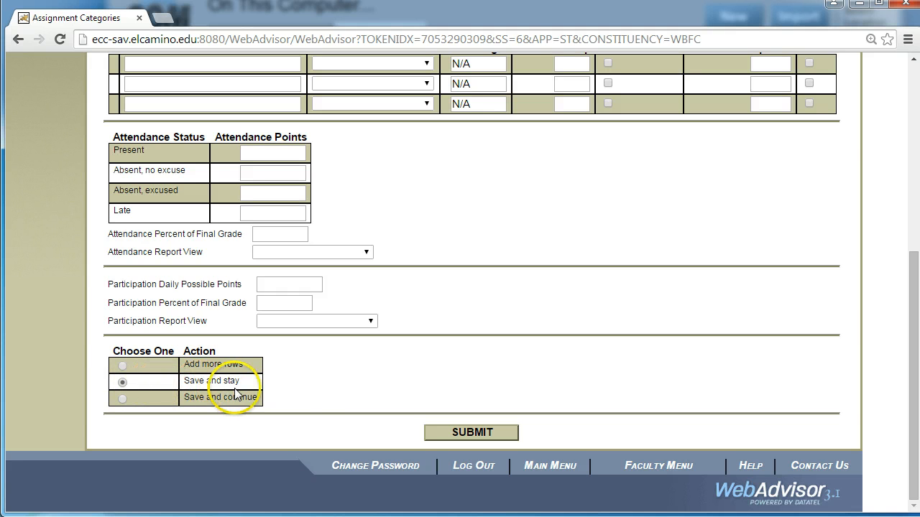
click(468, 435)
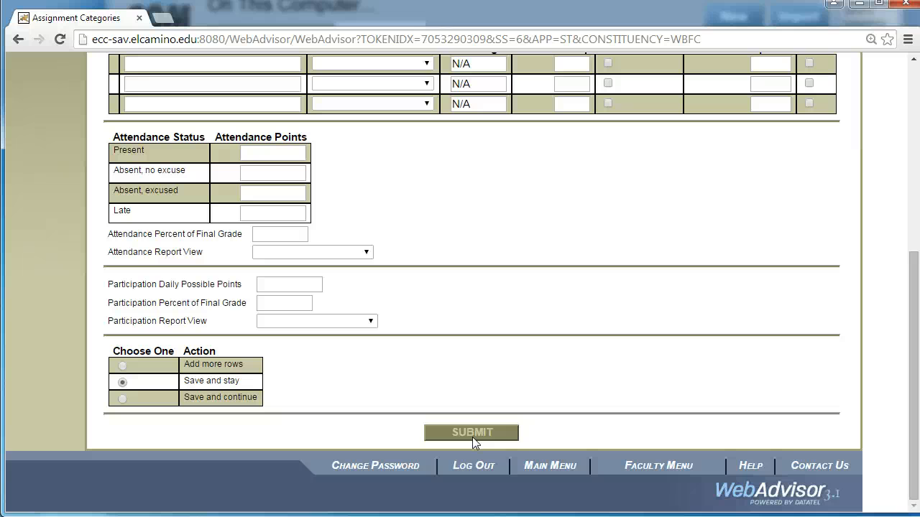
key(shift+Tab)
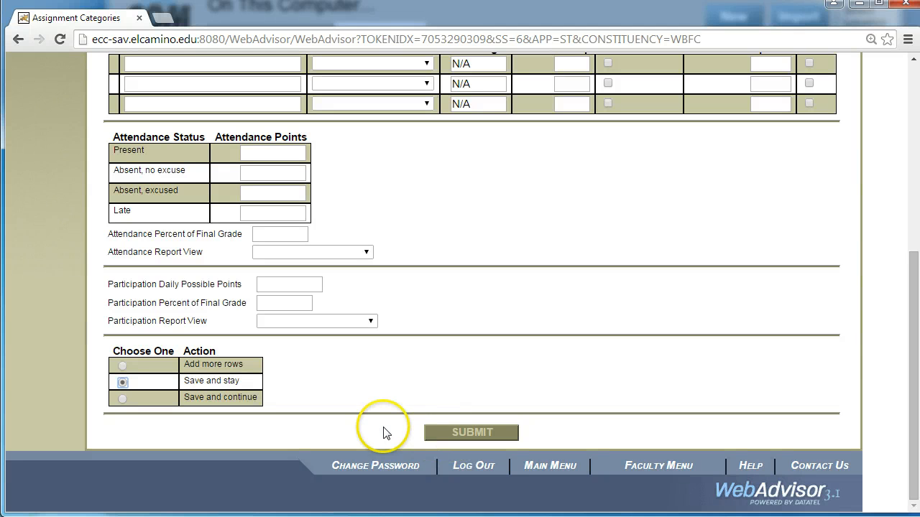
click(123, 399)
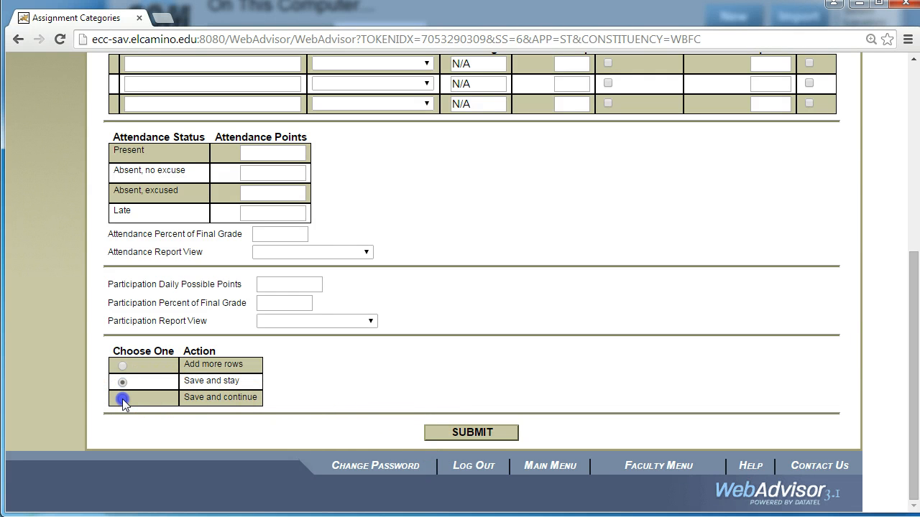
click(134, 403)
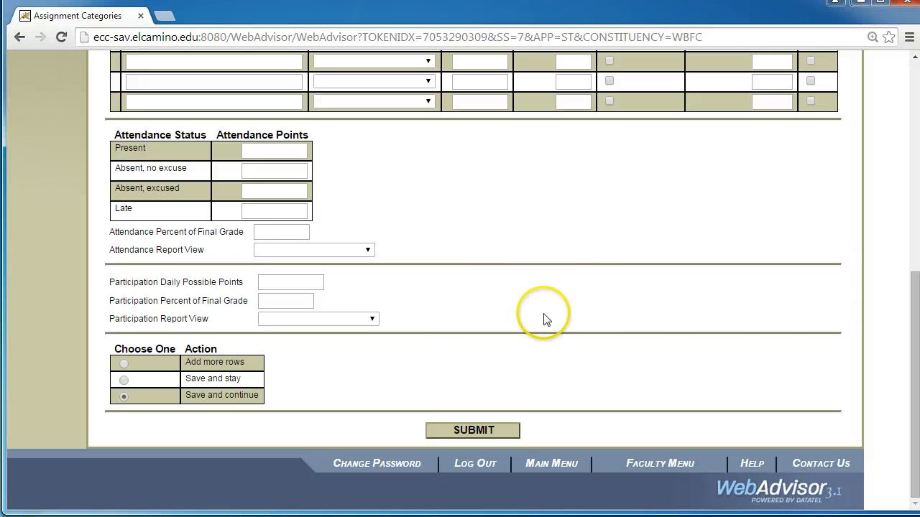
Enter Participation as a category description in the empty row below Essays
click(915, 305)
drag(915, 305, 913, 189)
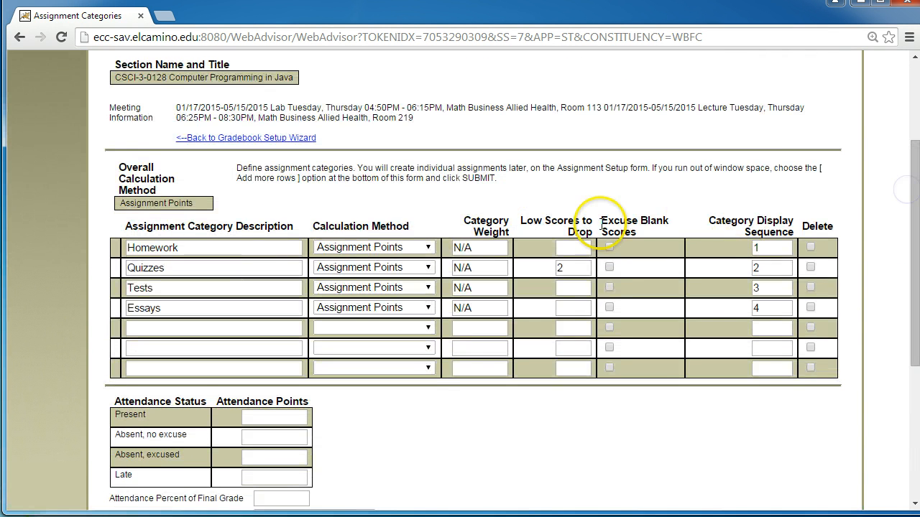
click(242, 327)
text(Participation)
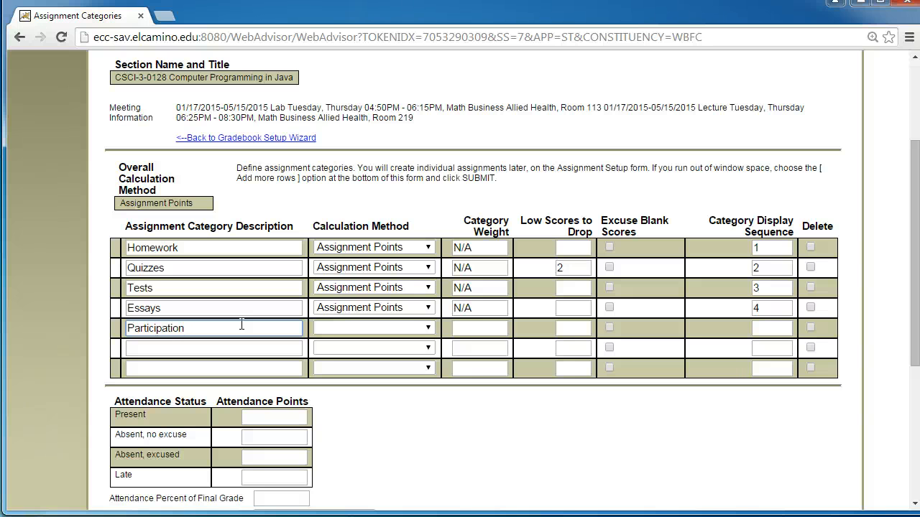
Clear the Participation description from the category row below Essays
key(BackSpace)
key(BackSpace)
key(BackSpace)
key(BackSpace)
key(BackSpace)
key(BackSpace)
key(BackSpace)
key(BackSpace)
key(BackSpace)
key(BackSpace)
key(BackSpace)
key(BackSpace)
key(BackSpace)
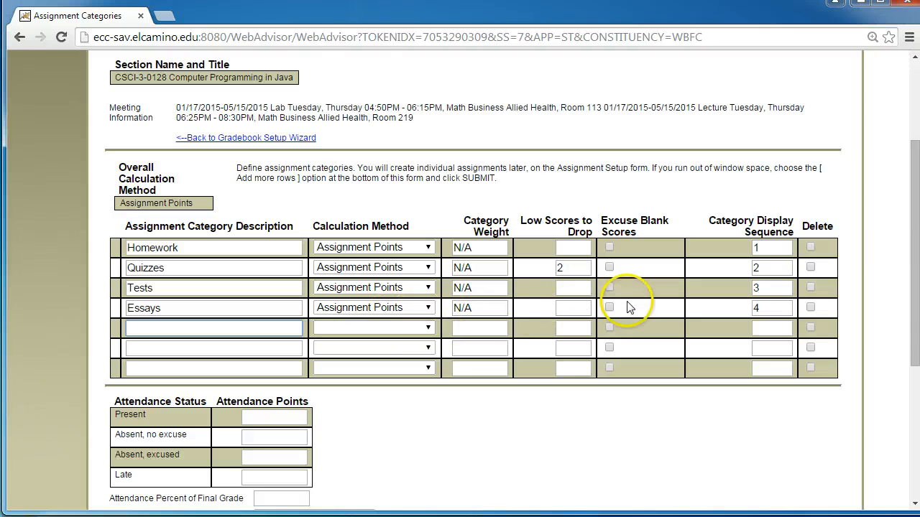
Set participation to 5 percent of the final grade and 1 daily possible point, with the Description and Score report view
drag(911, 298, 911, 424)
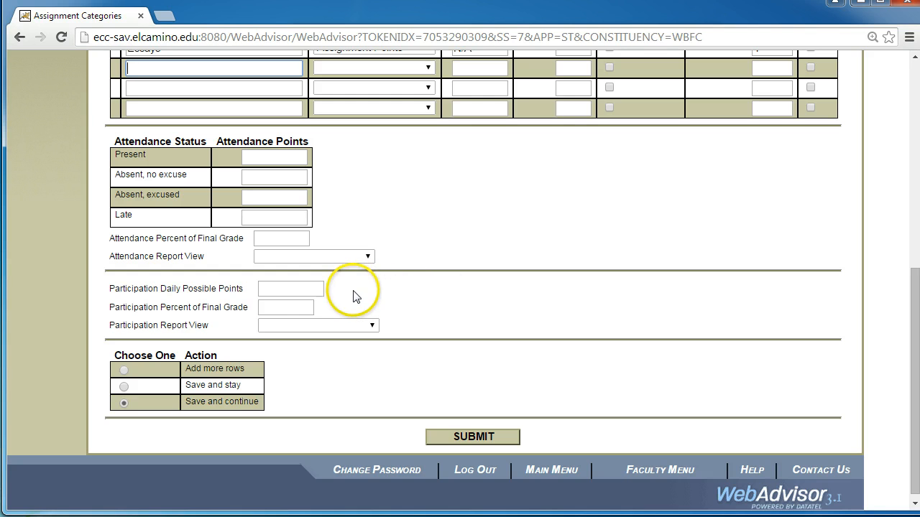
click(293, 307)
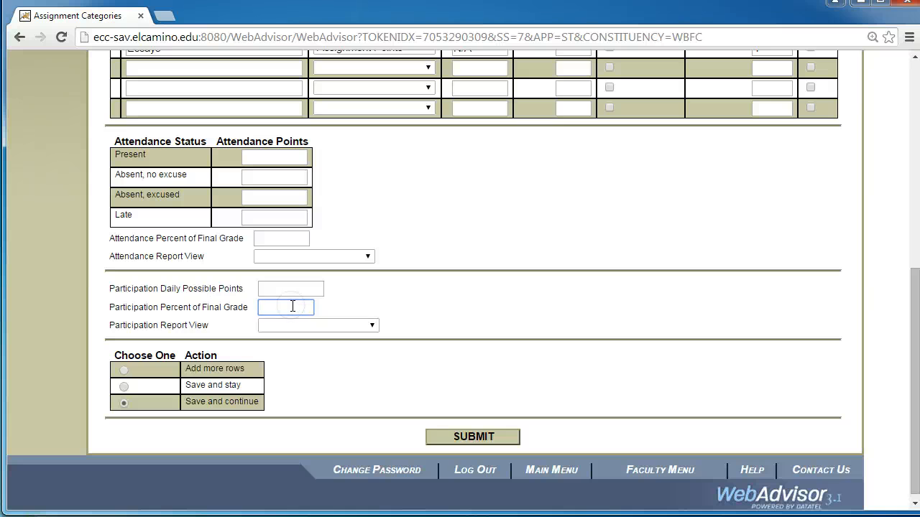
text(5)
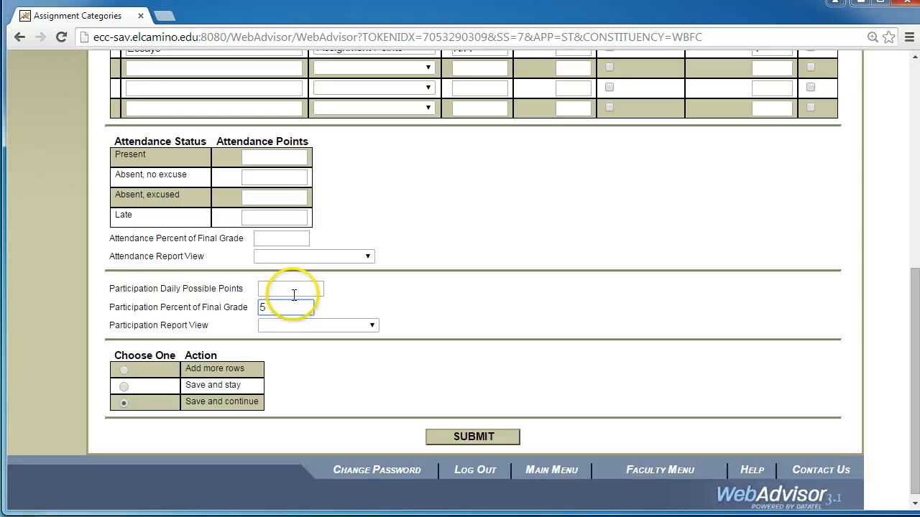
click(295, 287)
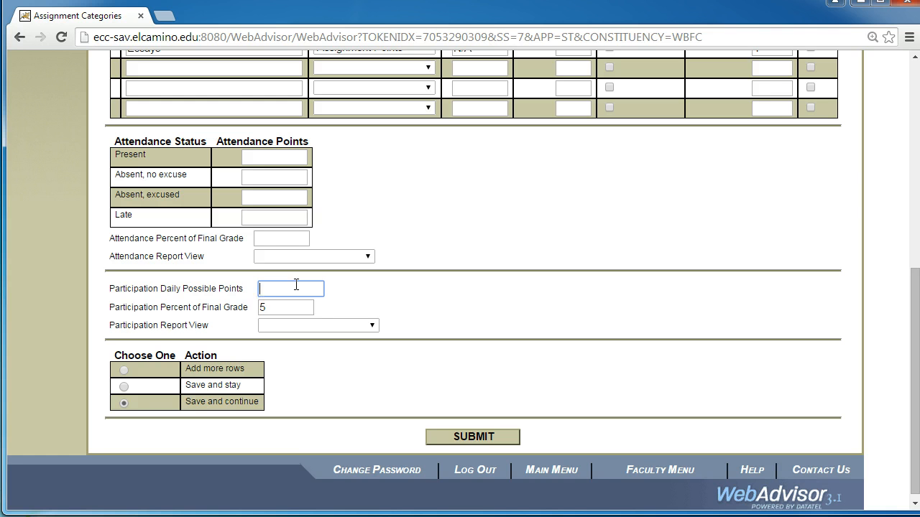
text(1)
click(371, 325)
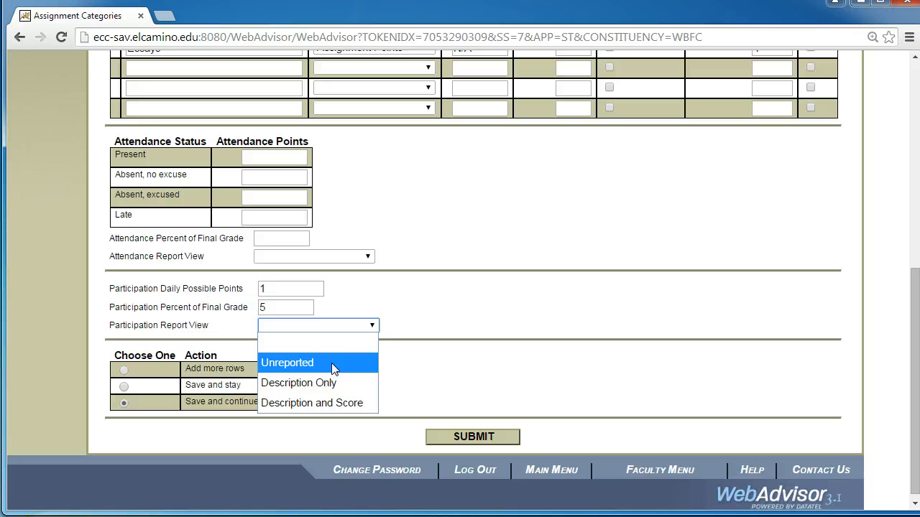
click(341, 403)
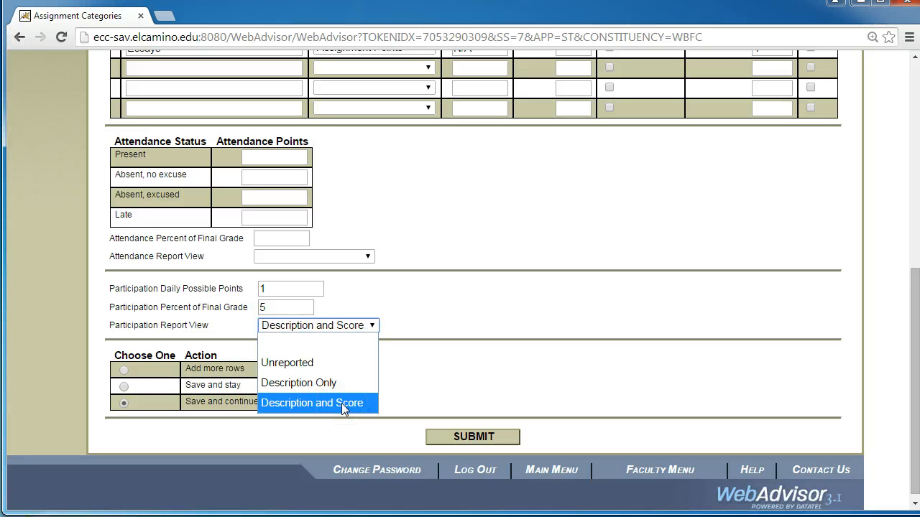
Reset the Participation Report View to blank and clear the participation percent and daily possible points
click(335, 349)
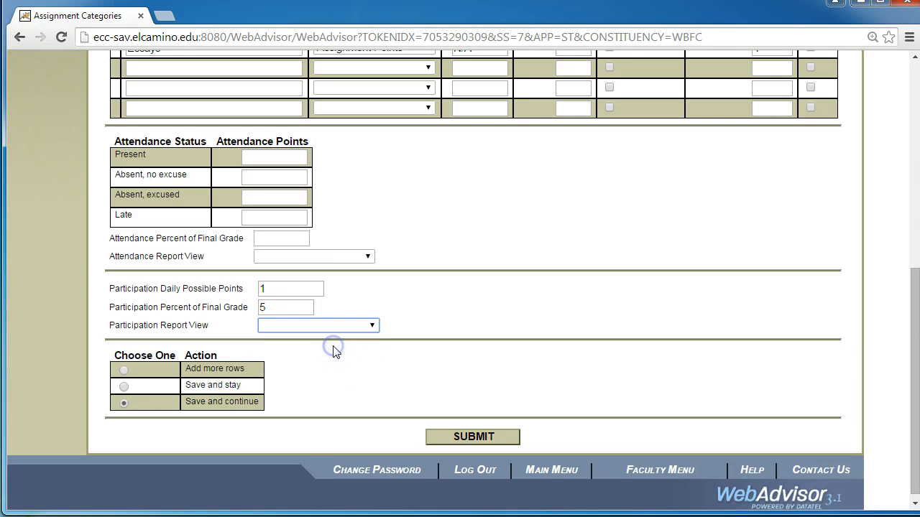
click(287, 309)
key(BackSpace)
click(284, 291)
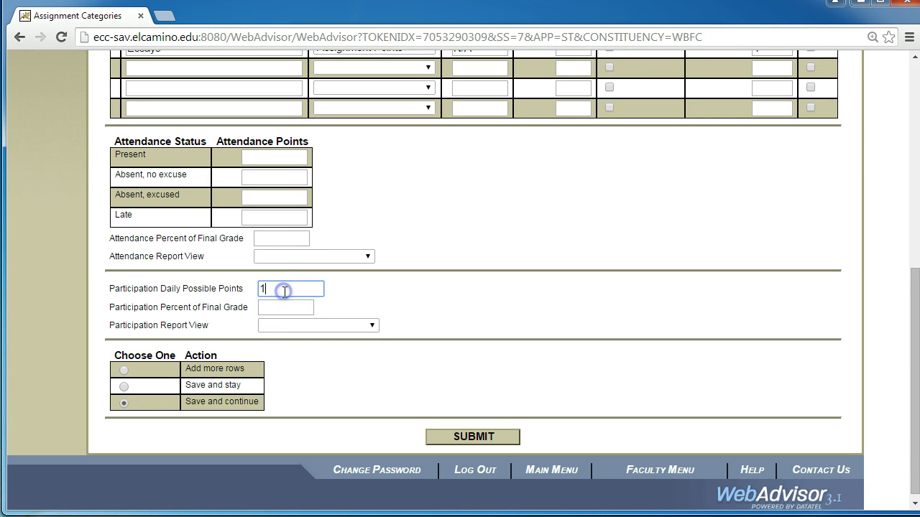
key(BackSpace)
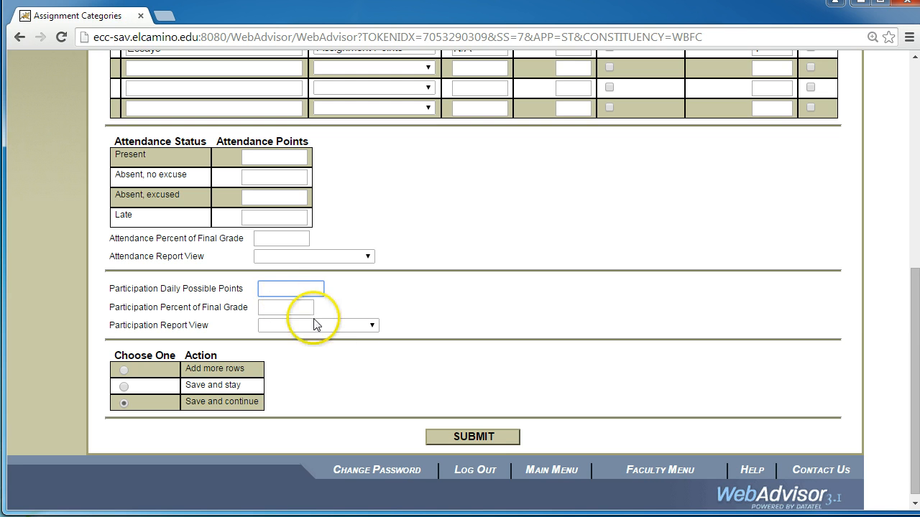
Submit the Assignment Categories form with Save and continue to return to the Gradebook Setup Wizard
click(474, 437)
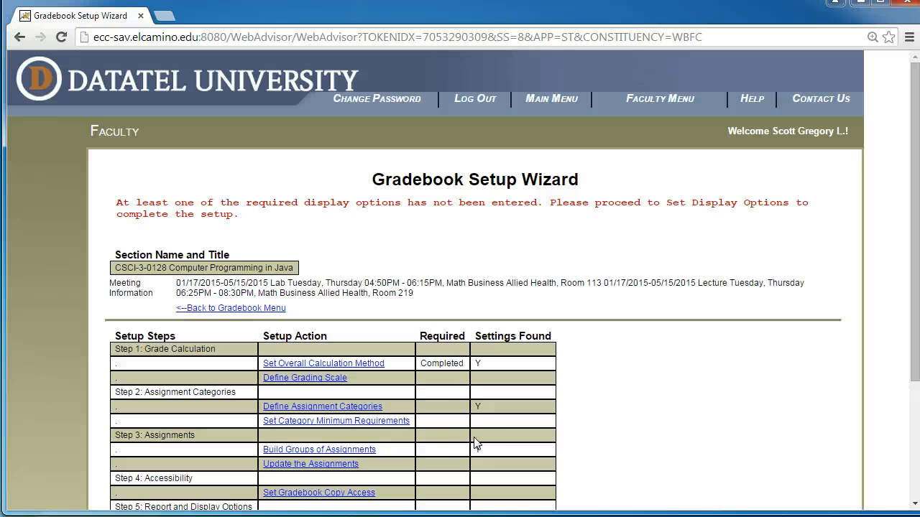
click(429, 424)
click(406, 444)
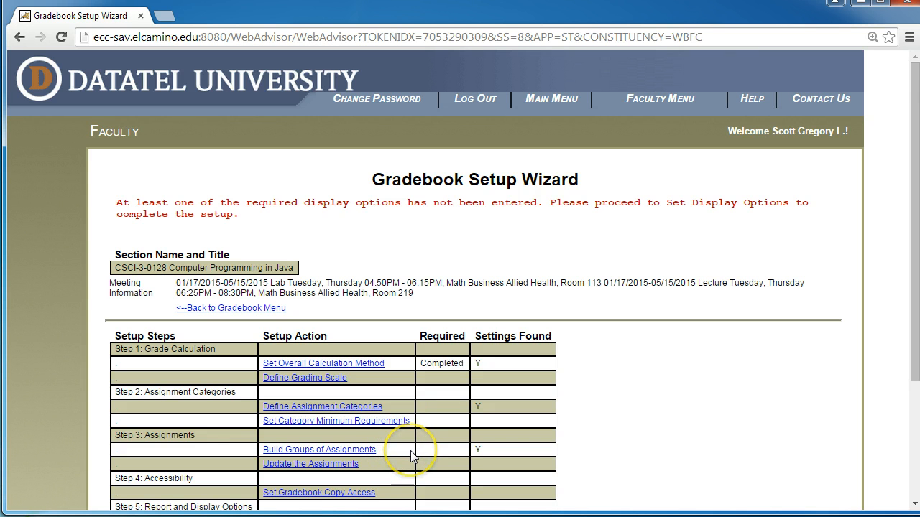